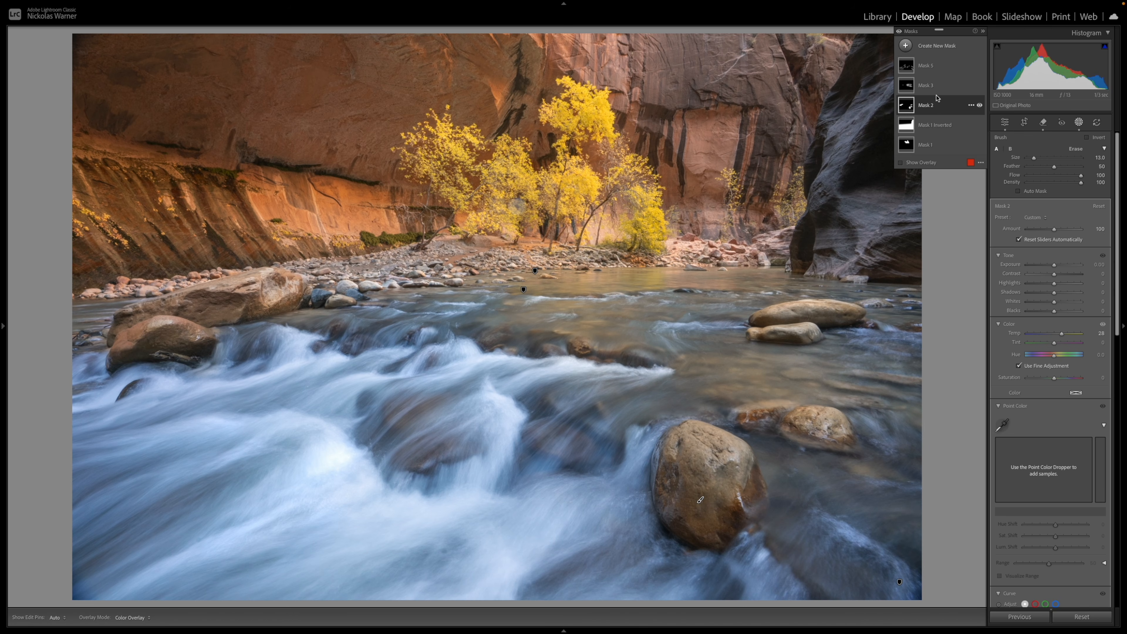
Compare the river photo with and without the adjustments of Mask 3 and Mask 5
{"action": "left_click", "coordinate": [932, 85]}
{"action": "left_click", "coordinate": [980, 85]}
{"action": "left_click", "coordinate": [981, 85]}
{"action": "left_click", "coordinate": [980, 85]}
{"action": "left_click", "coordinate": [981, 85]}
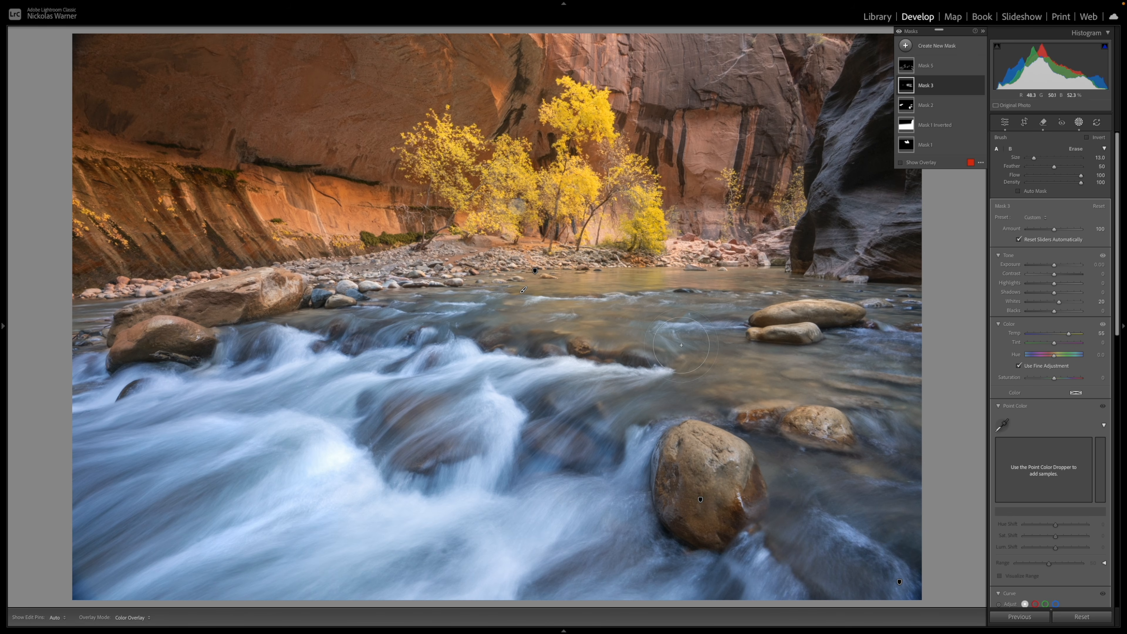
{"action": "left_click", "coordinate": [968, 65]}
{"action": "left_click", "coordinate": [980, 65]}
{"action": "left_click", "coordinate": [979, 65]}
{"action": "left_click", "coordinate": [979, 65]}
{"action": "left_click", "coordinate": [980, 65]}
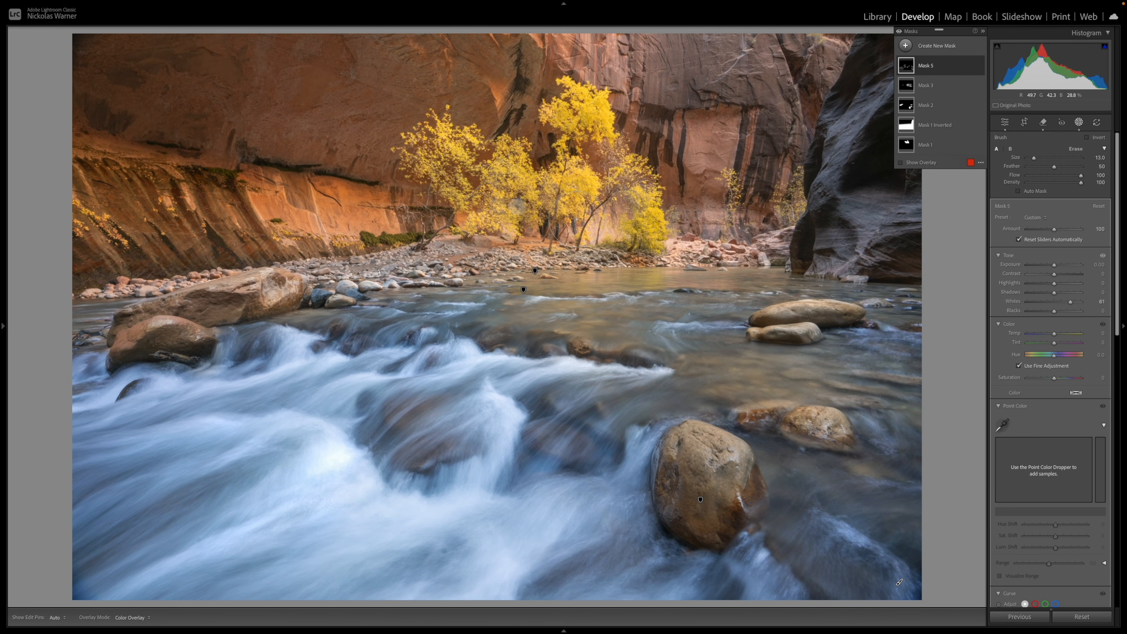
Create a new brush mask and paint it over the yellow trees and the canyon wall behind them
{"action": "left_click", "coordinate": [905, 45]}
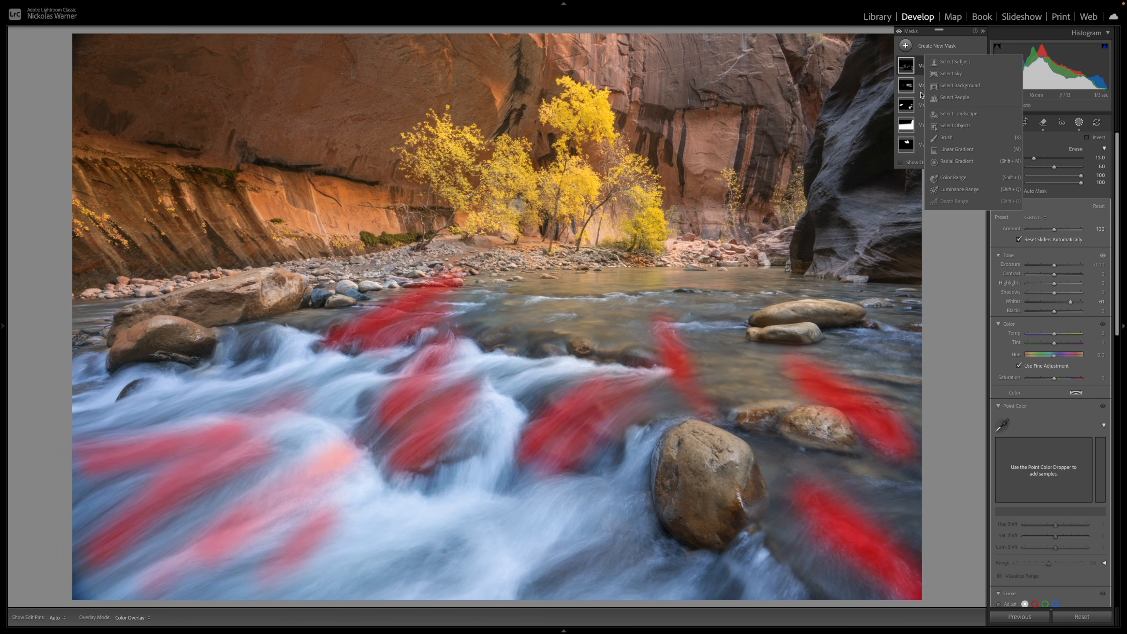
{"action": "left_click", "coordinate": [942, 138]}
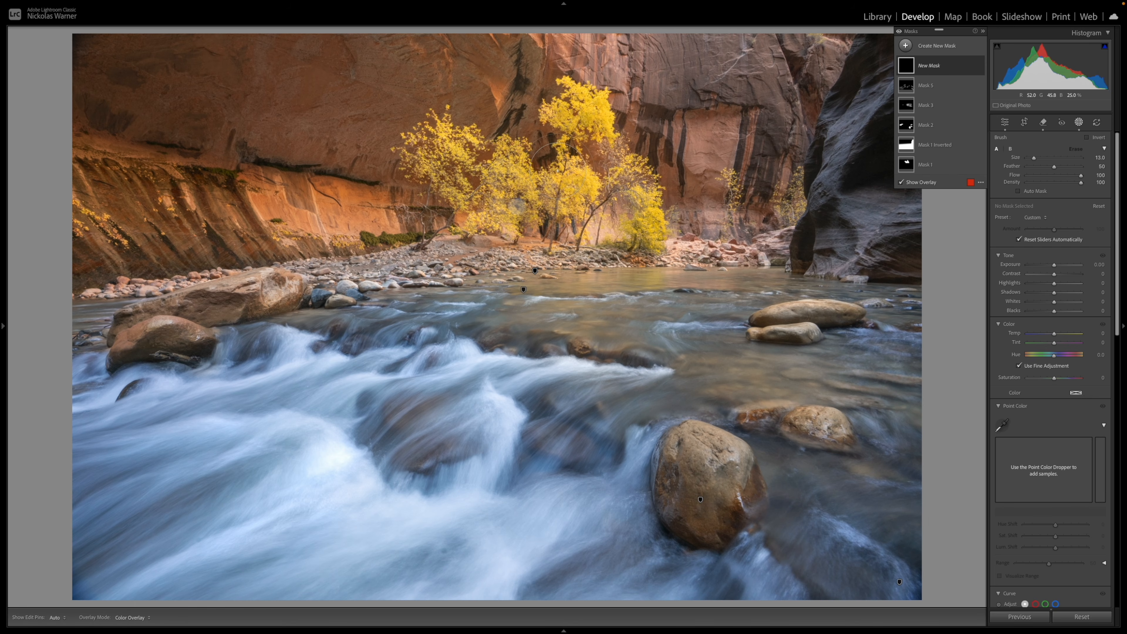
{"action": "scroll", "coordinate": [557, 171], "scroll_direction": "up", "scroll_amount": 5}
{"action": "scroll", "coordinate": [557, 171], "scroll_direction": "up", "scroll_amount": 5}
{"action": "scroll", "coordinate": [480, 177], "scroll_direction": "up", "scroll_amount": 8}
{"action": "left_click", "coordinate": [457, 179]}
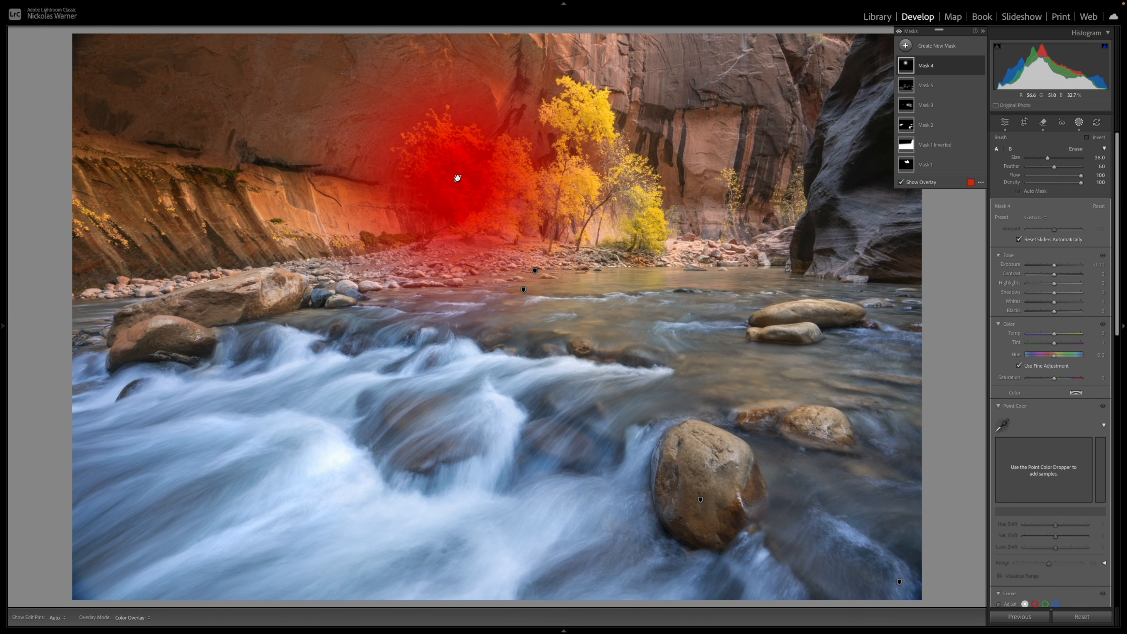
{"action": "scroll", "coordinate": [804, 172], "scroll_direction": "down", "scroll_amount": 10}
{"action": "left_click", "coordinate": [886, 60], "text": "shift"}
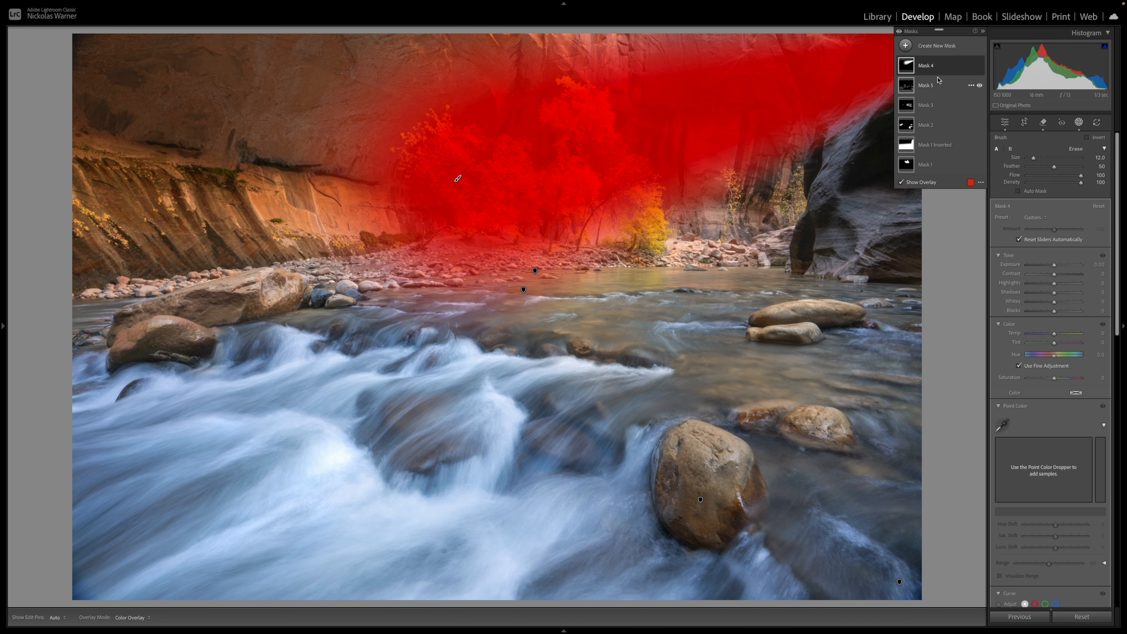
Subtract the dark foreground cliff beside the trees from Mask 4 using object selection
{"action": "left_click", "coordinate": [945, 68]}
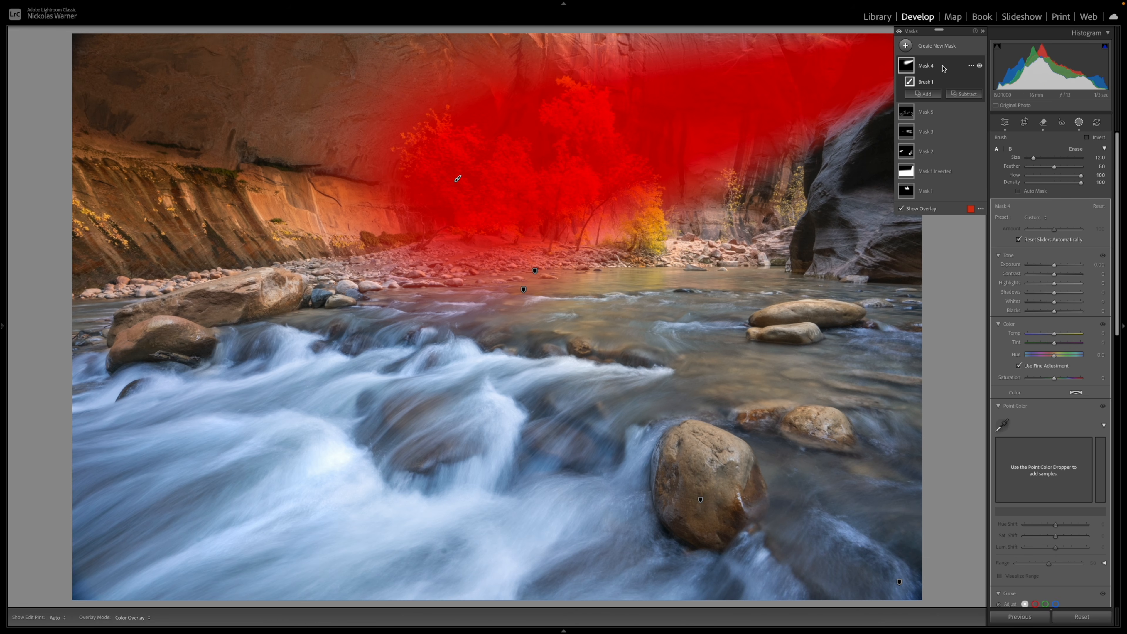
{"action": "left_click", "coordinate": [967, 94]}
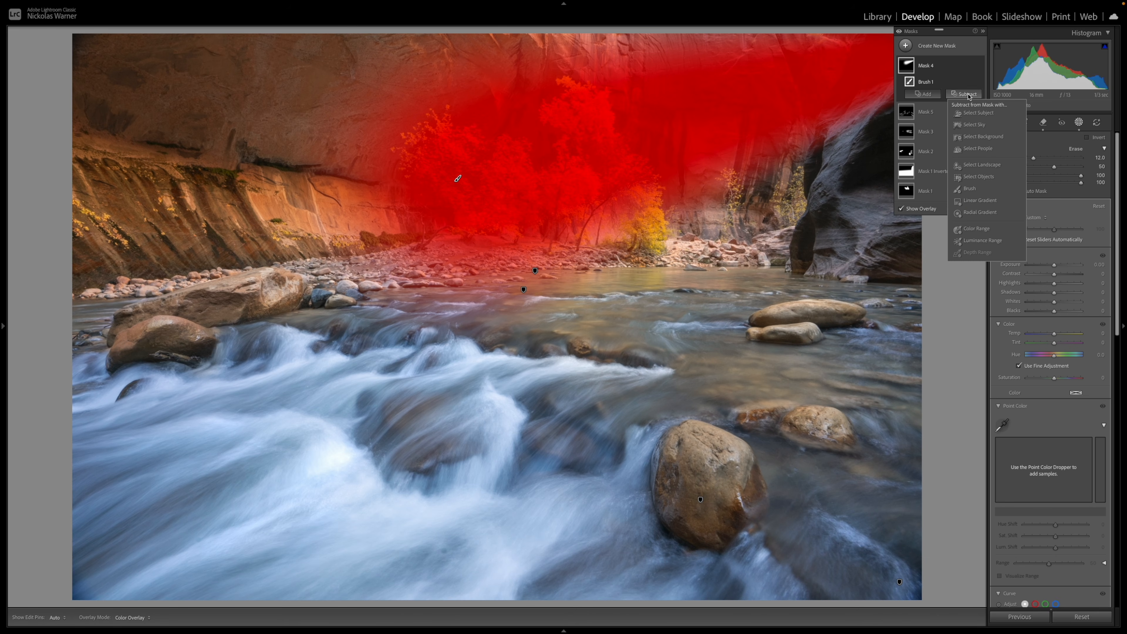
{"action": "left_click", "coordinate": [980, 177]}
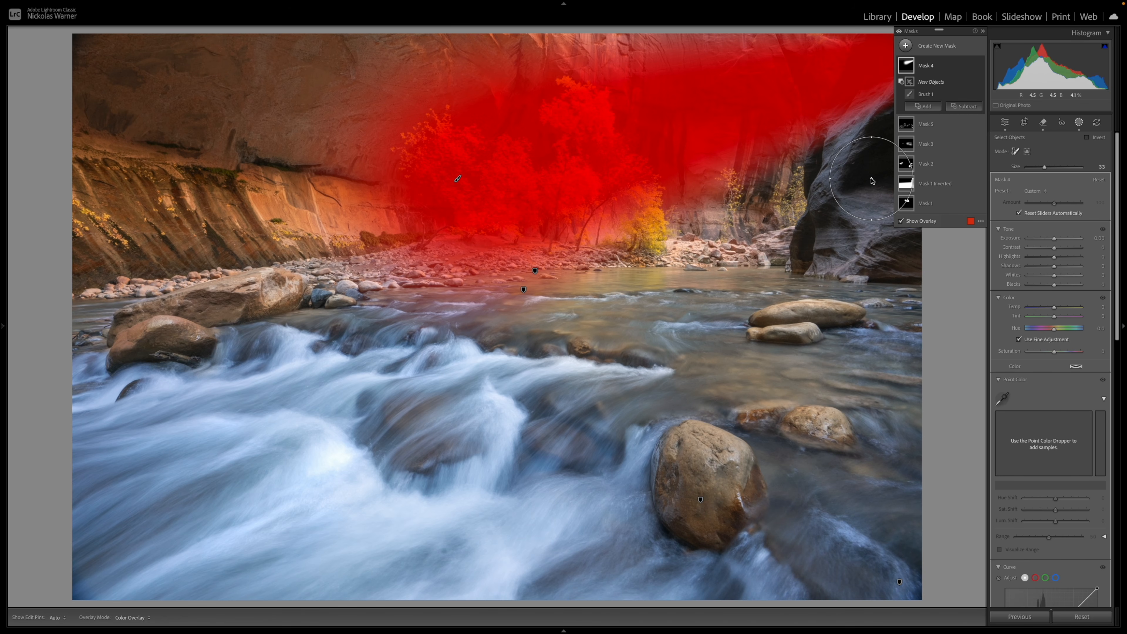
{"action": "key", "text": "bracketleft"}
{"action": "key", "text": "bracketleft"}
{"action": "mouse_move", "coordinate": [836, 191]}
{"action": "left_mouse_down"}
{"action": "mouse_move", "coordinate": [837, 151]}
{"action": "mouse_move", "coordinate": [893, 47]}
{"action": "mouse_move", "coordinate": [875, 63]}
{"action": "mouse_move", "coordinate": [901, 200]}
{"action": "left_mouse_up"}
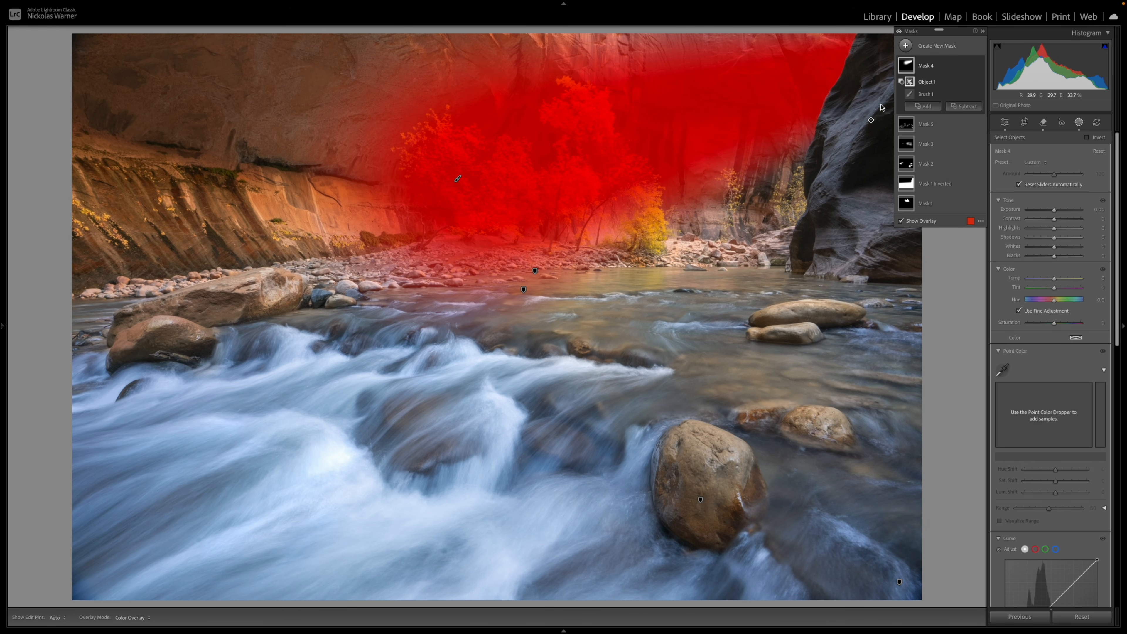
Intersect Mask 4 with a linear gradient that fades the effect from the upper canyon opening down toward the opposite riverbank
{"action": "key", "text": "alt"}
{"action": "left_click", "coordinate": [946, 107], "text": "alt"}
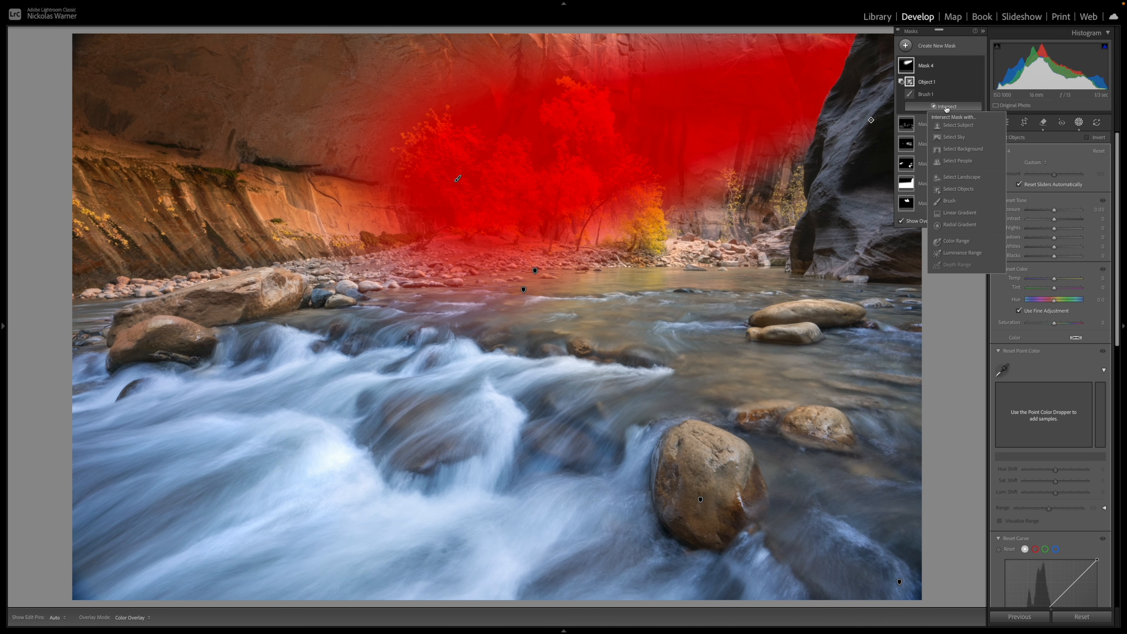
{"action": "left_click", "coordinate": [960, 213]}
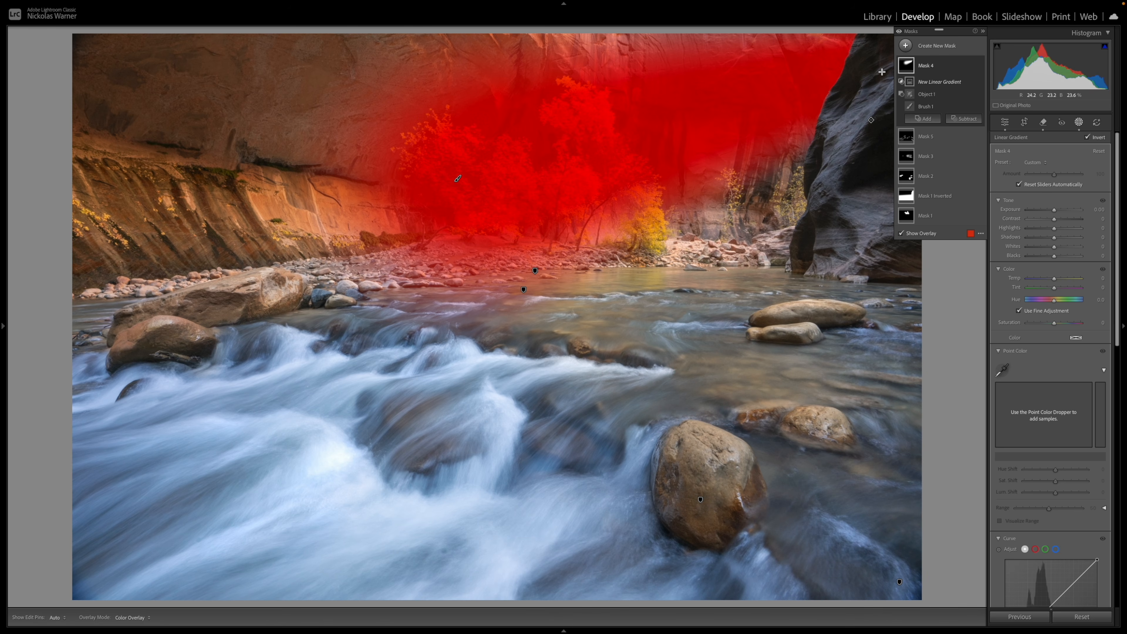
{"action": "left_click_drag", "start_coordinate": [882, 71], "coordinate": [170, 304]}
{"action": "left_click_drag", "start_coordinate": [883, 72], "coordinate": [911, 70]}
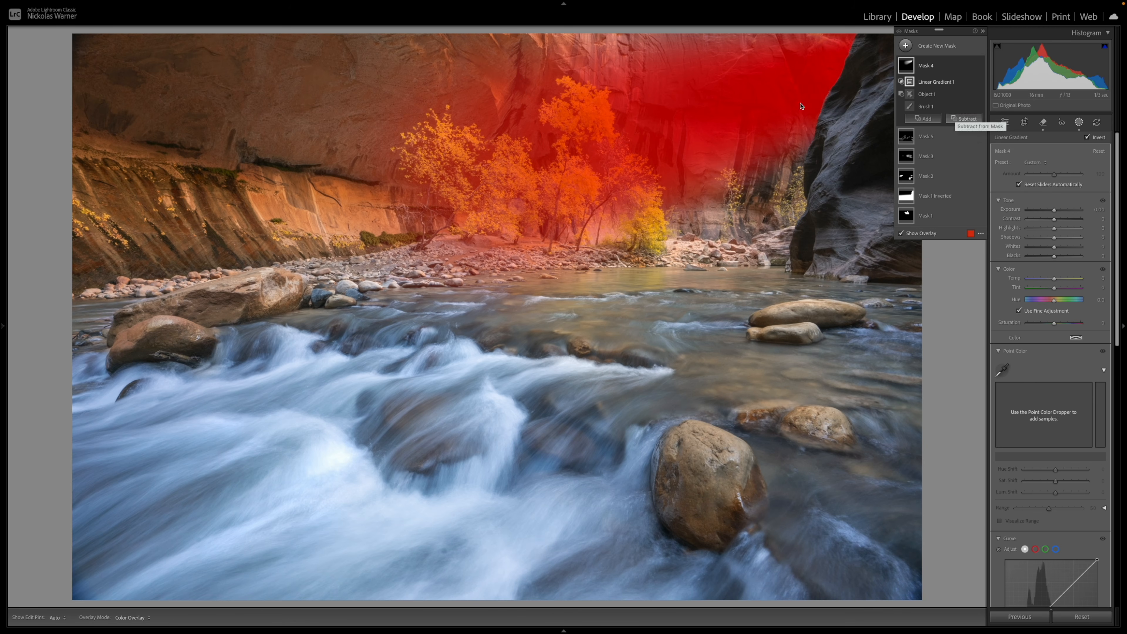
Set Mask 4's exposure to 0.58, shadows 12, whites 17, blacks 13 and dehaze -4, and lower its clarity slightly
{"action": "left_click_drag", "start_coordinate": [1048, 209], "coordinate": [1057, 247]}
{"action": "scroll", "coordinate": [1058, 311], "scroll_direction": "down", "scroll_amount": 8}
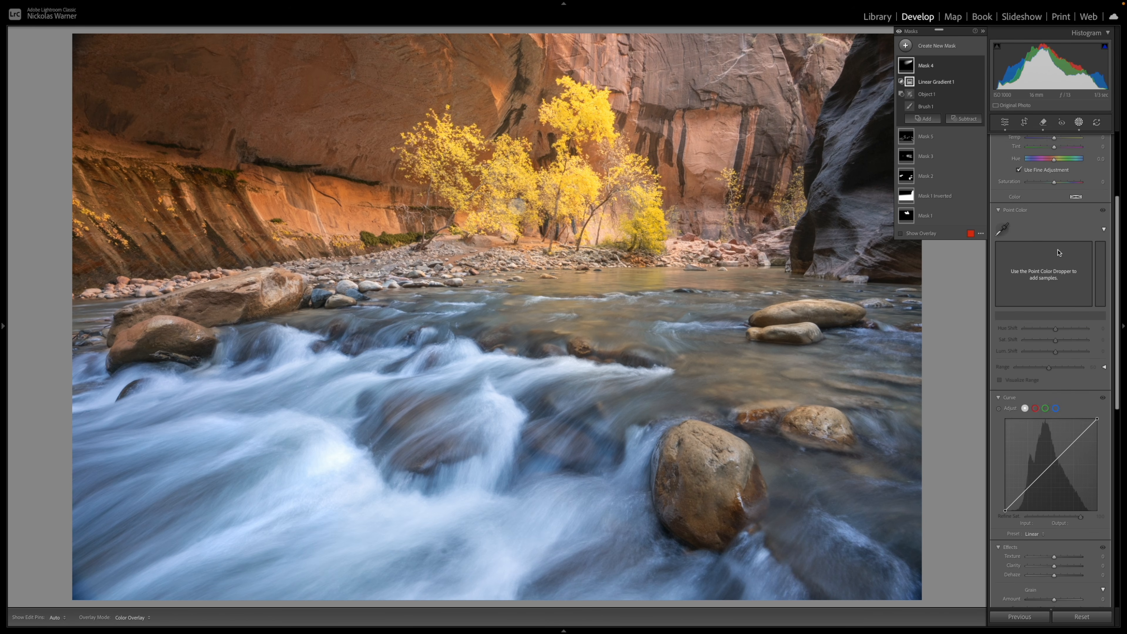
{"action": "left_click_drag", "start_coordinate": [1055, 426], "coordinate": [1052, 421]}
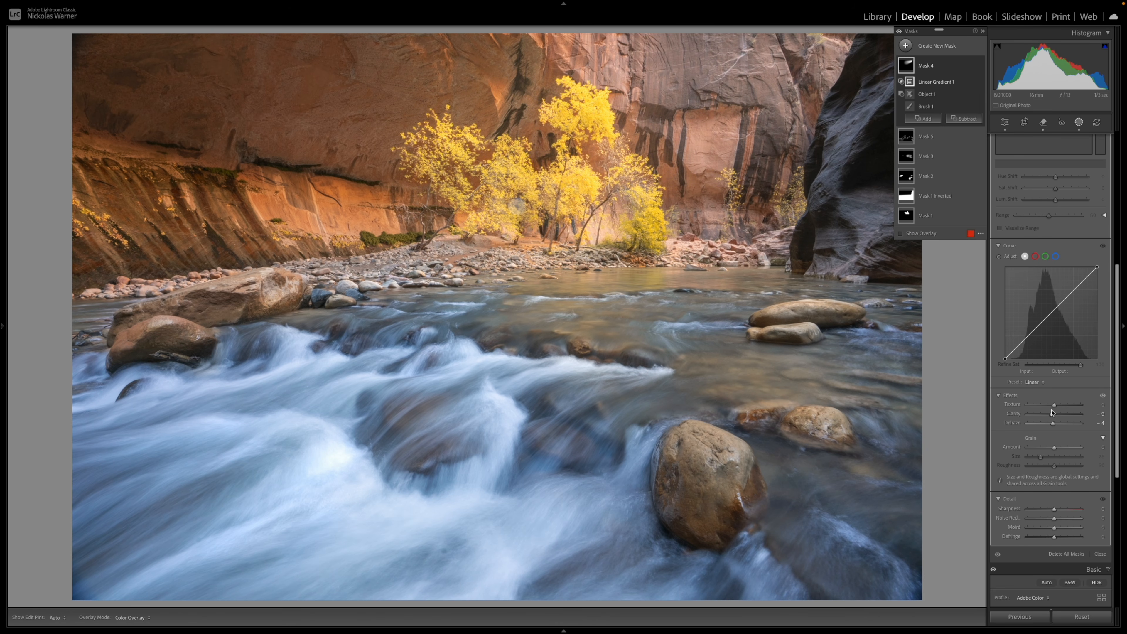
Warm Mask 4 with temperature 17 and saturation 10, and check the photo with and without it
{"action": "scroll", "coordinate": [1044, 350], "scroll_direction": "up", "scroll_amount": 10}
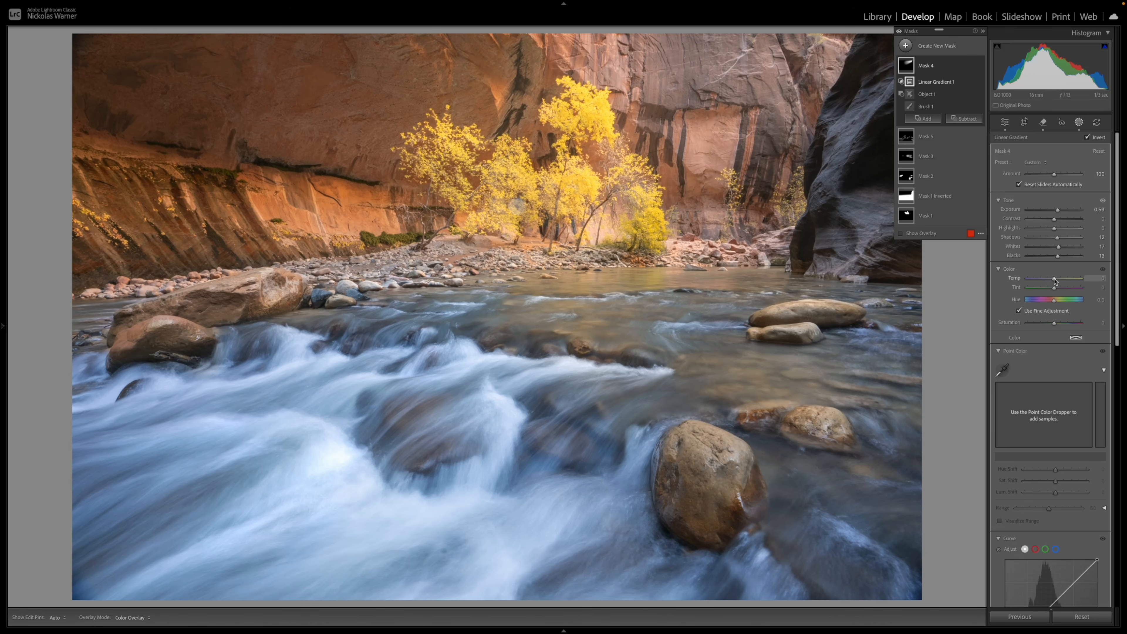
{"action": "left_click_drag", "start_coordinate": [1055, 281], "coordinate": [1058, 278]}
{"action": "left_click_drag", "start_coordinate": [1055, 325], "coordinate": [1056, 325]}
{"action": "left_click", "coordinate": [979, 66]}
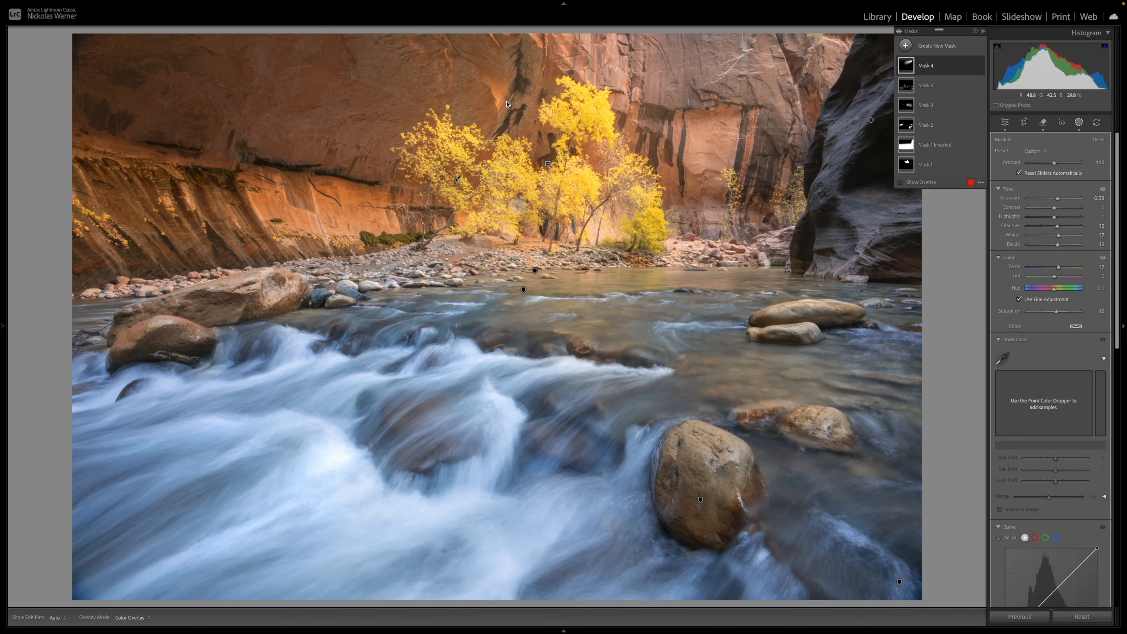
Duplicate and invert Mask 4, then set the inverted mask's exposure to -0.55 and contrast to 16 and lower its blacks slightly
{"action": "left_click", "coordinate": [970, 67]}
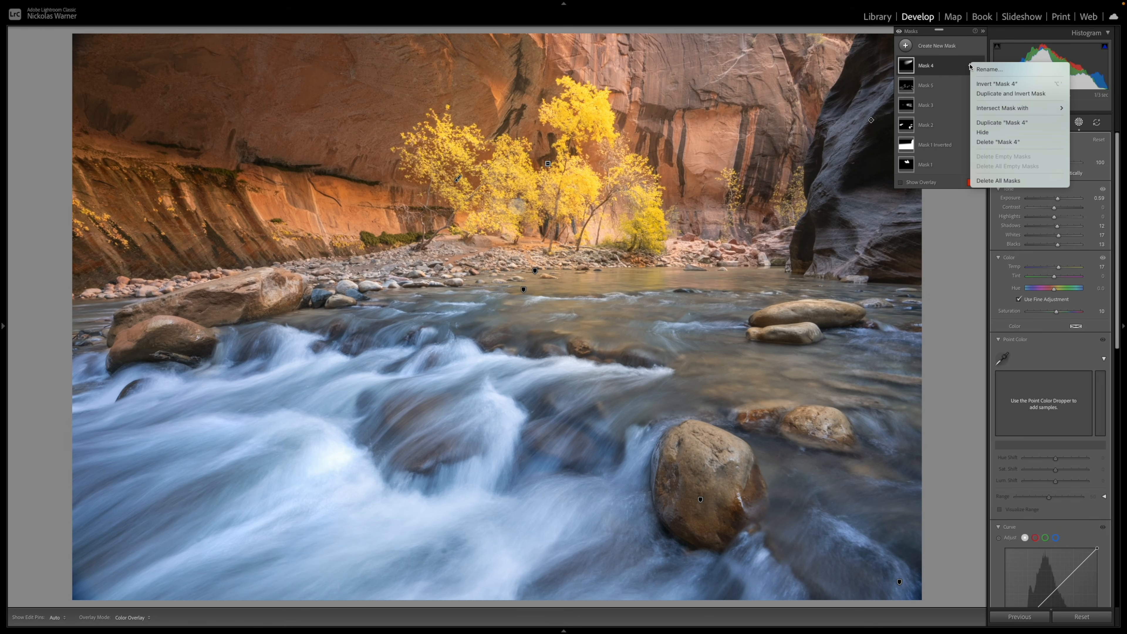
{"action": "left_click", "coordinate": [982, 93]}
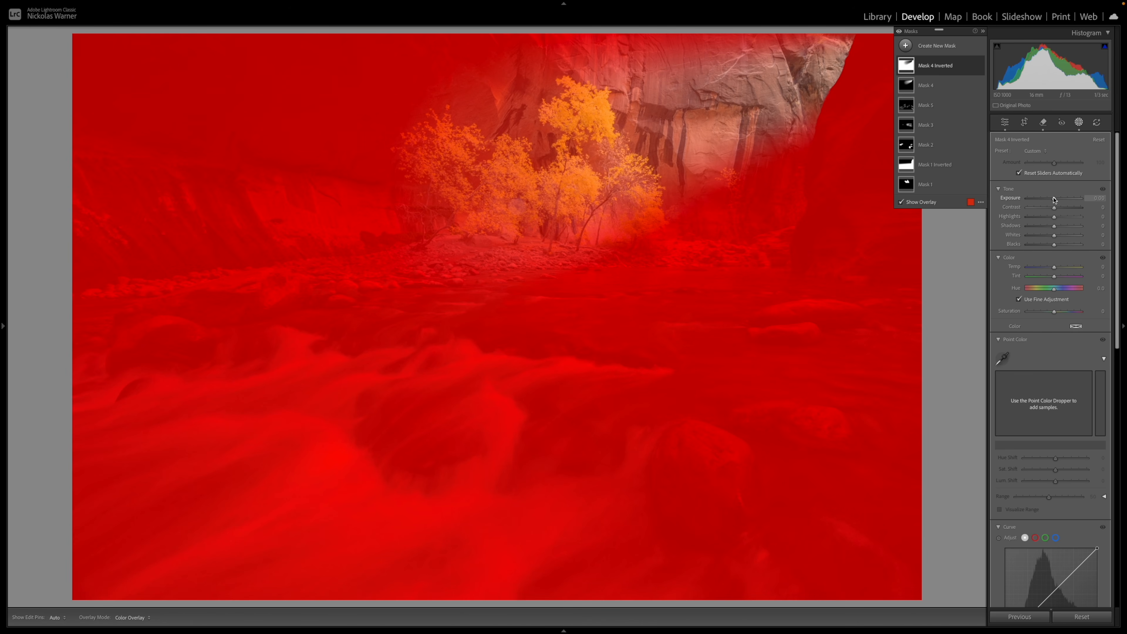
{"action": "left_click_drag", "start_coordinate": [1054, 200], "coordinate": [1050, 201]}
{"action": "left_click_drag", "start_coordinate": [1049, 201], "coordinate": [1050, 201]}
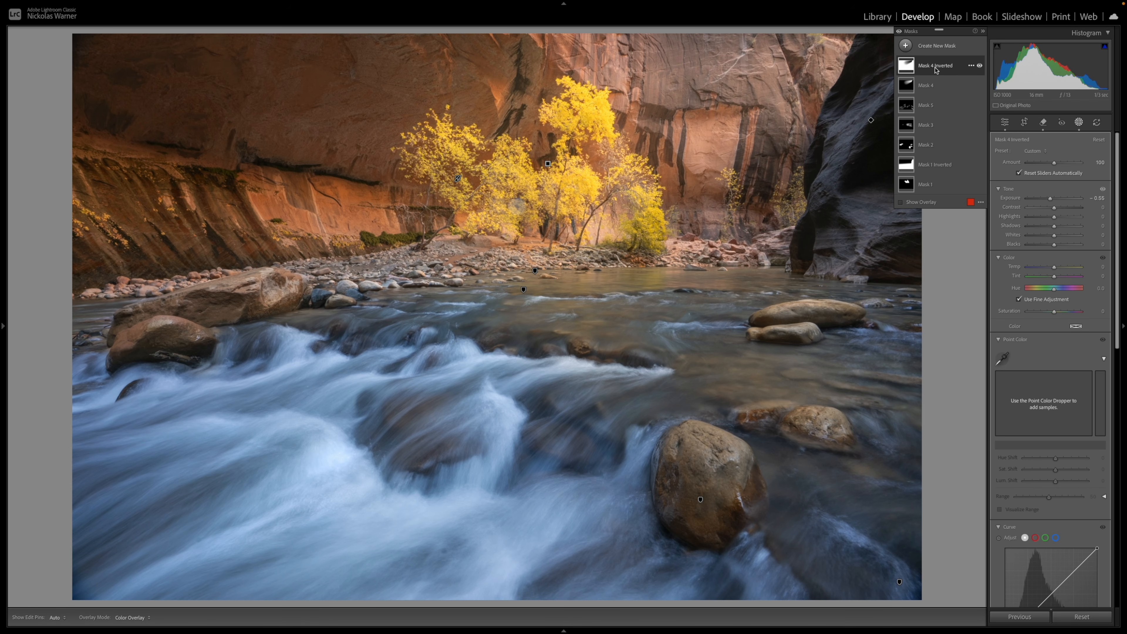
{"action": "left_click_drag", "start_coordinate": [1054, 207], "coordinate": [1052, 247]}
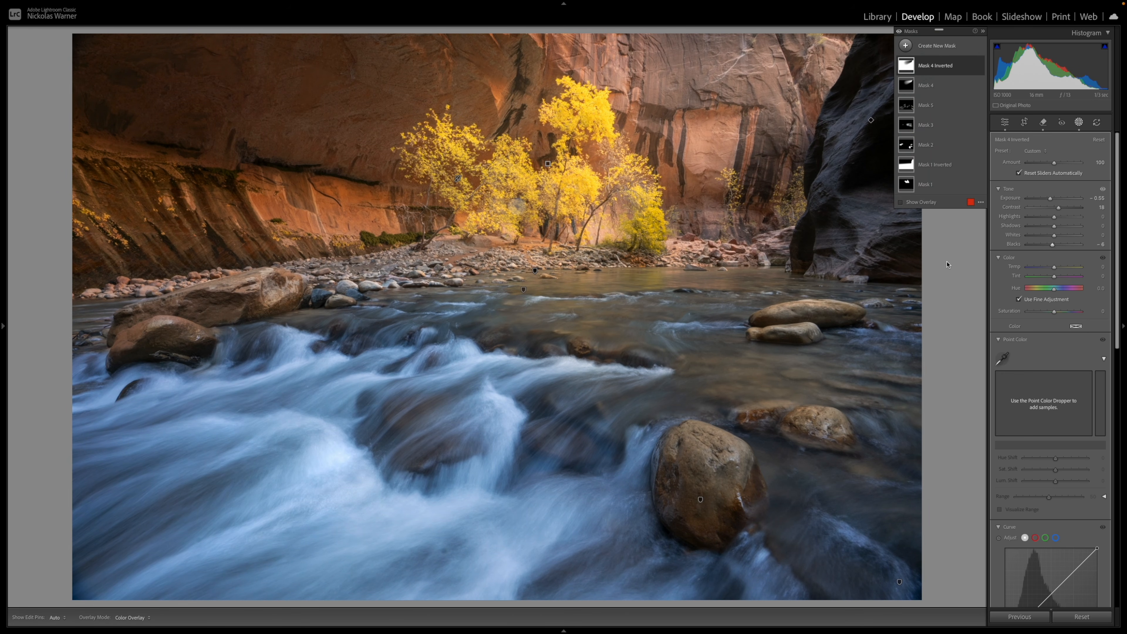
Compare the photo with and without the adjustments of Mask 4 and its inverted copy
{"action": "left_click", "coordinate": [979, 85]}
{"action": "left_click", "coordinate": [980, 65]}
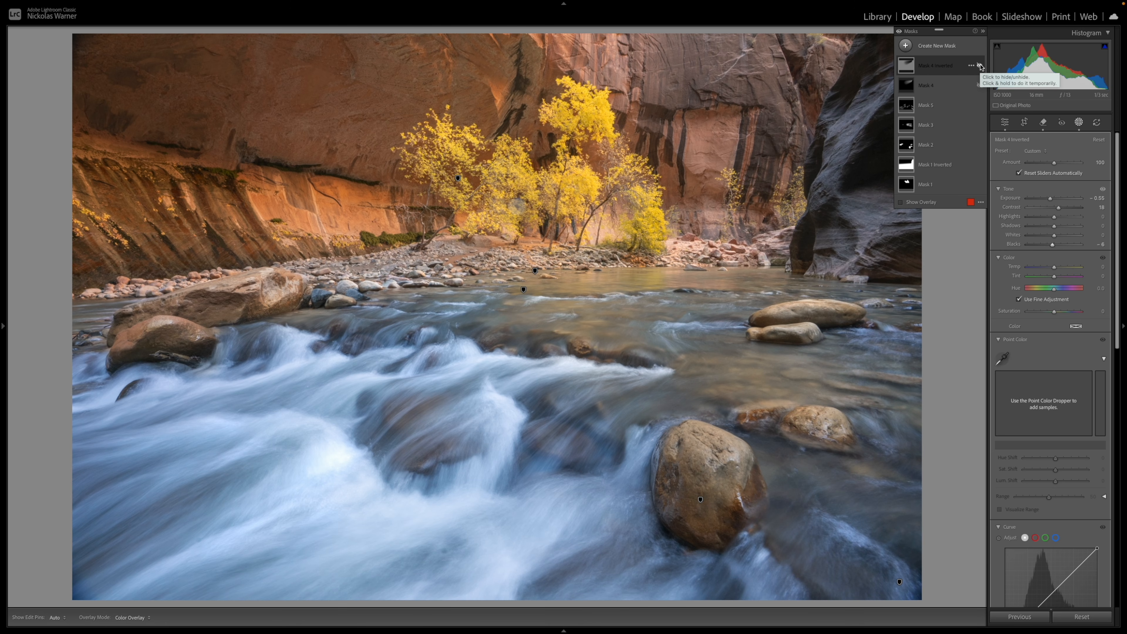
{"action": "left_click", "coordinate": [980, 65]}
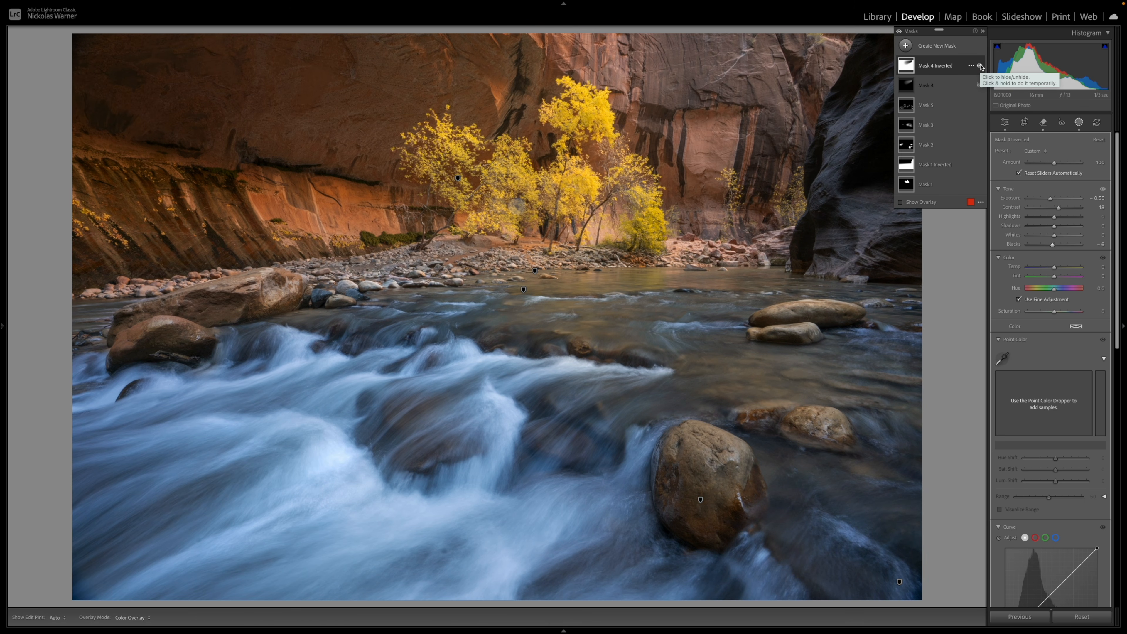
{"action": "left_click", "coordinate": [980, 85]}
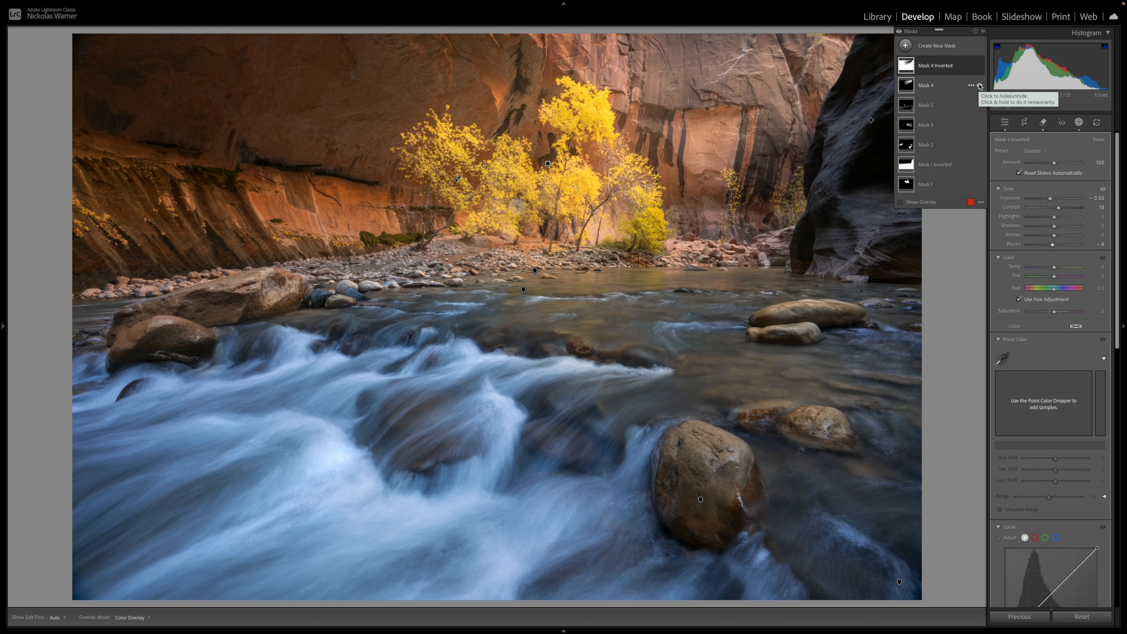
{"action": "left_click", "coordinate": [980, 85]}
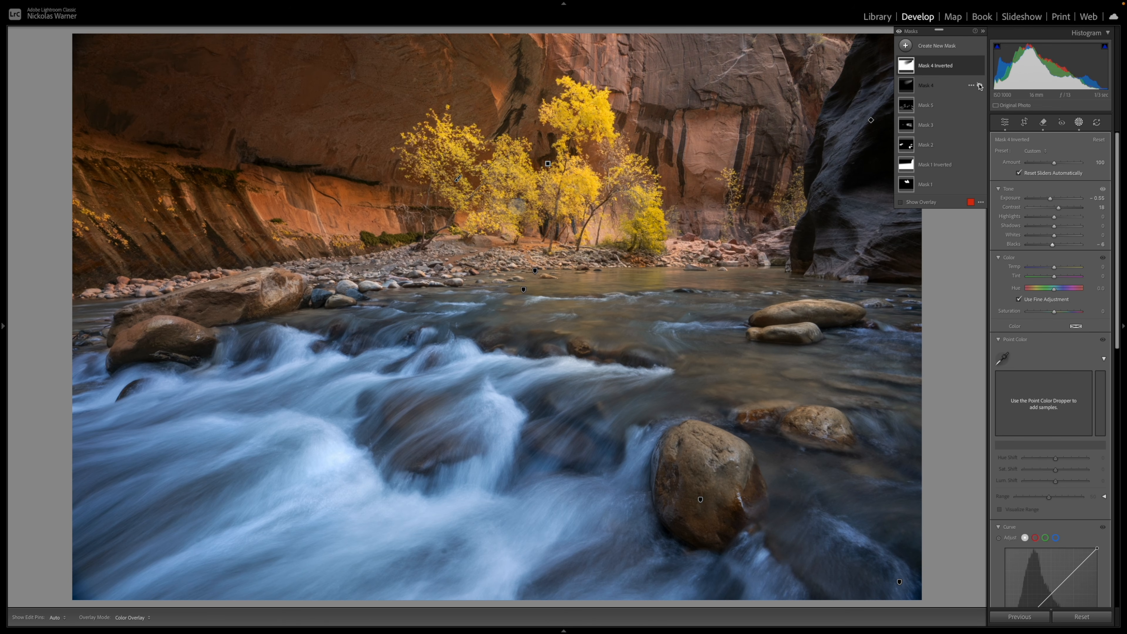
{"action": "left_click", "coordinate": [980, 85]}
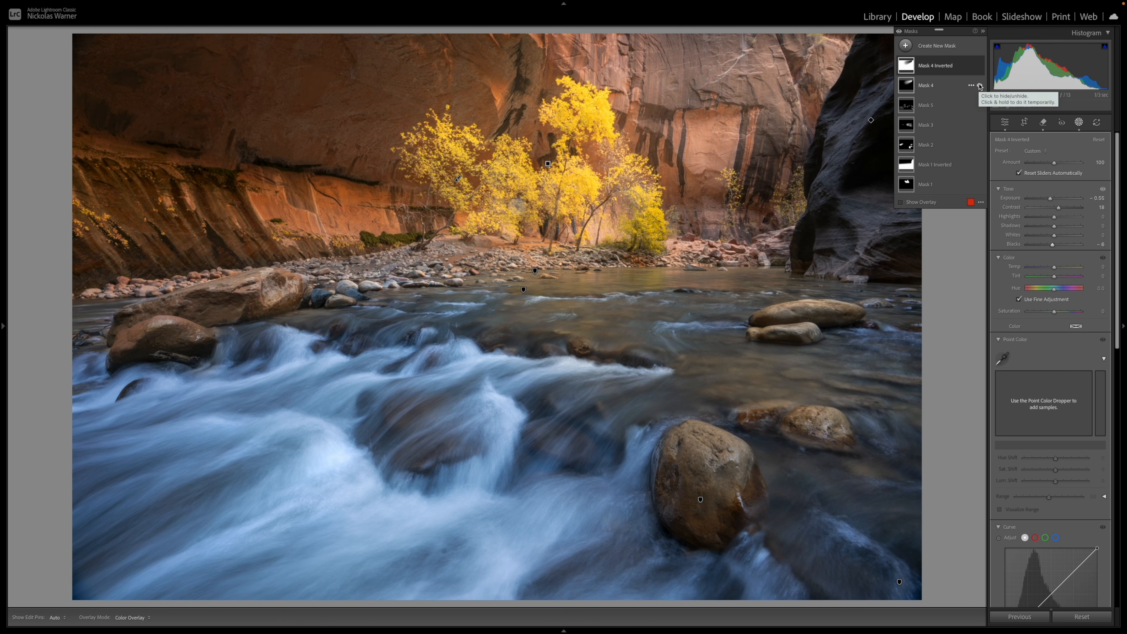
{"action": "left_click", "coordinate": [980, 85]}
{"action": "left_click", "coordinate": [980, 85]}
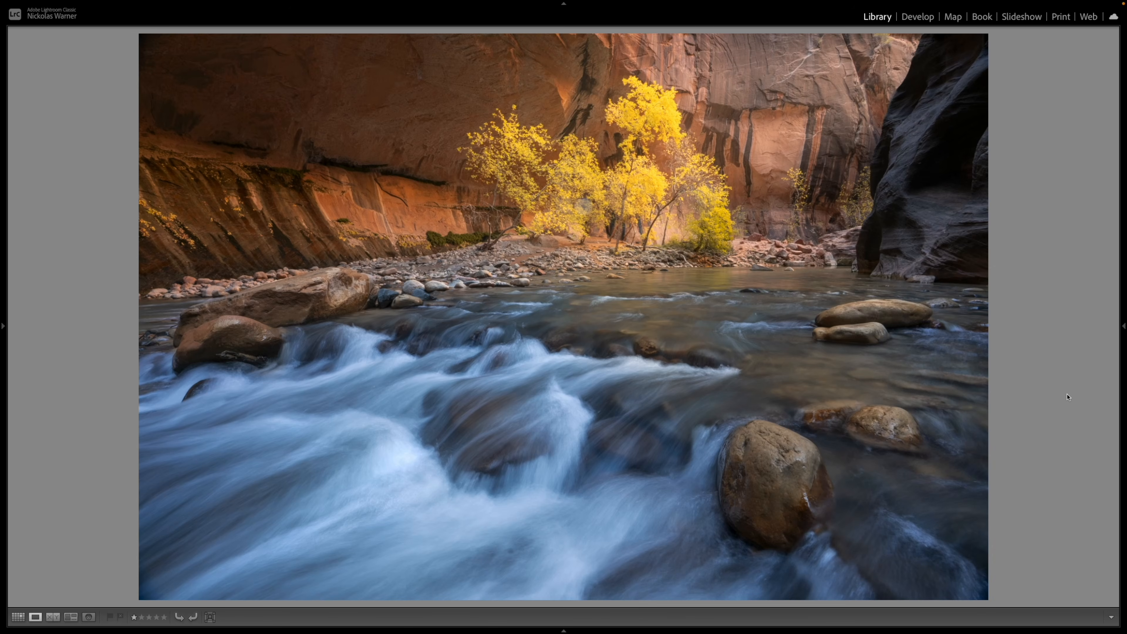
Open the photo of the orange desert butte over cracked ground for developing
{"action": "key", "text": "g"}
{"action": "double_click", "coordinate": [341, 181]}
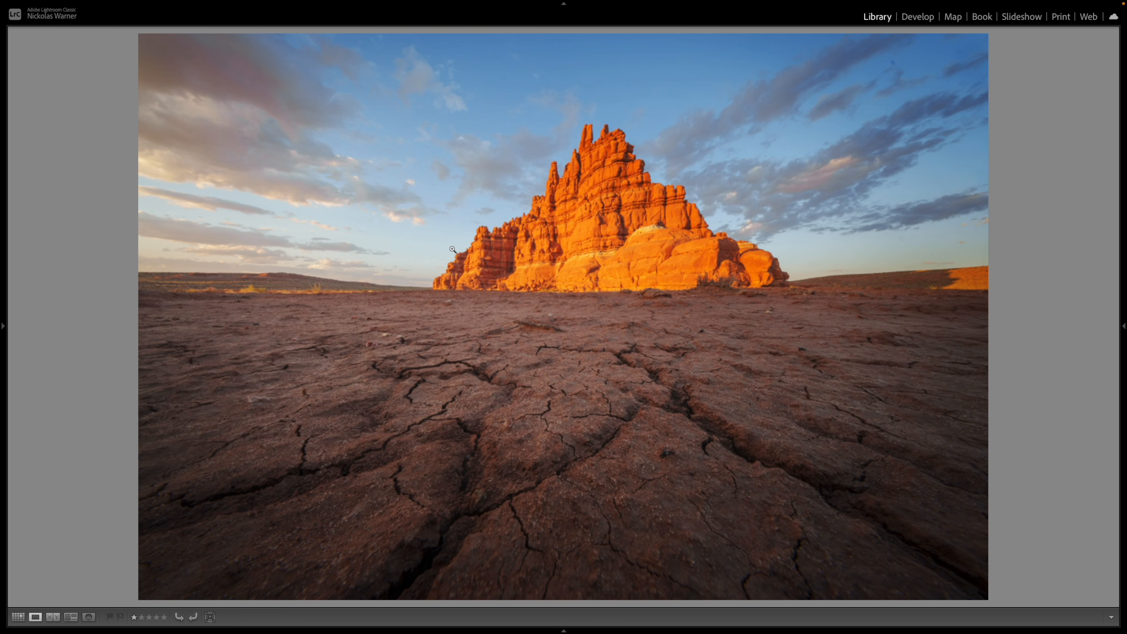
{"action": "key", "text": "d"}
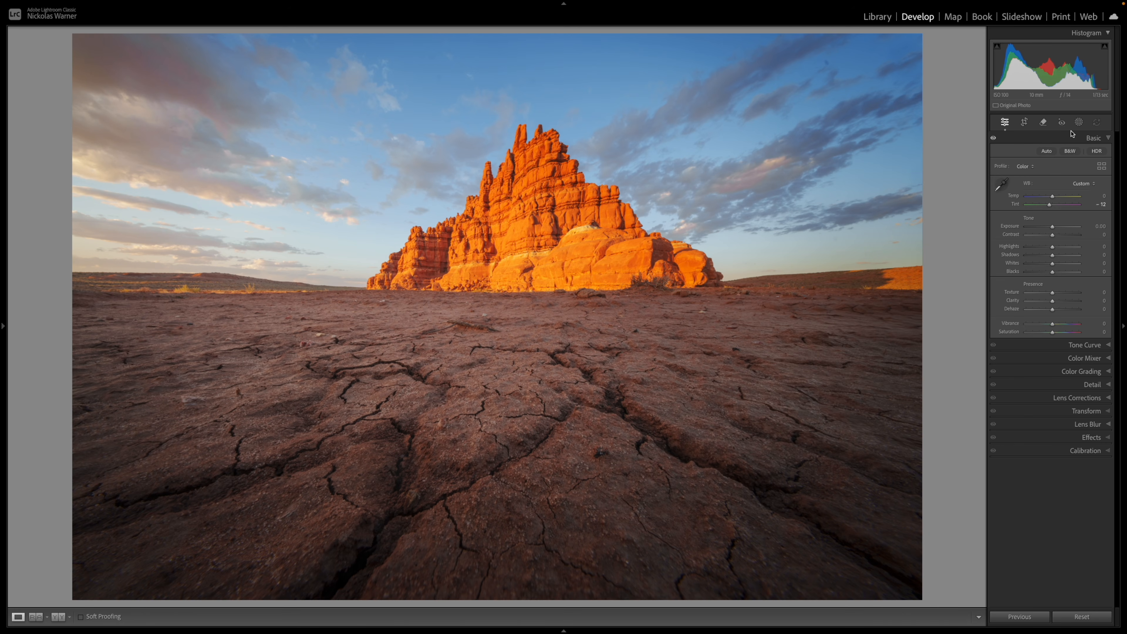
Add a large radial gradient mask with feather 100, centred on the sunlit clouds beside the butte and flattened to cover less ground
{"action": "left_click", "coordinate": [1078, 122]}
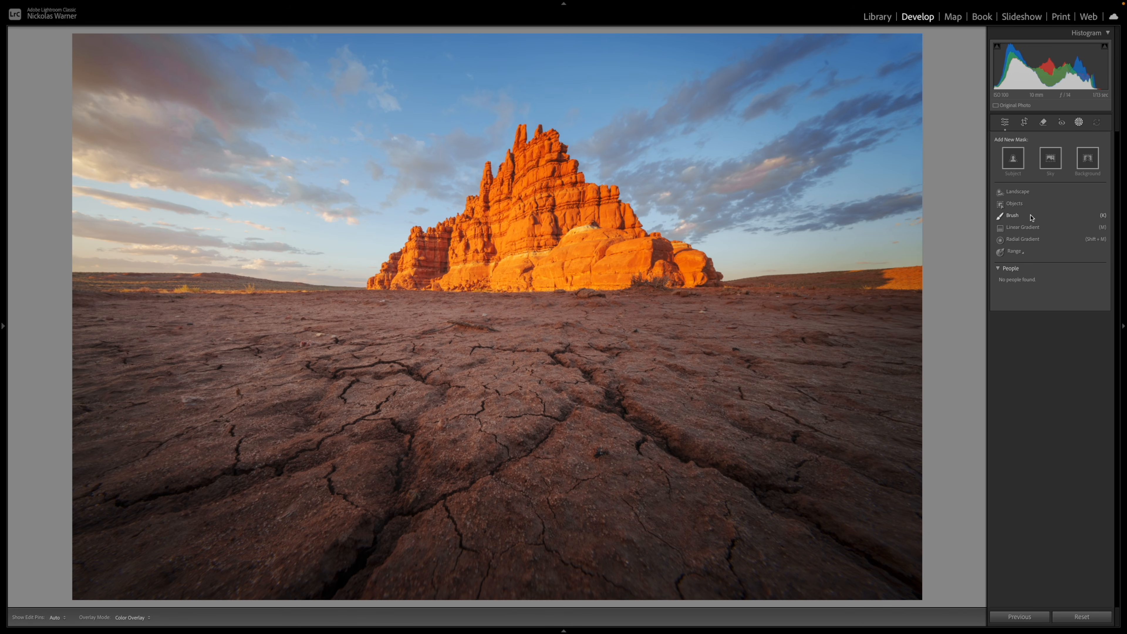
{"action": "left_click", "coordinate": [1023, 240]}
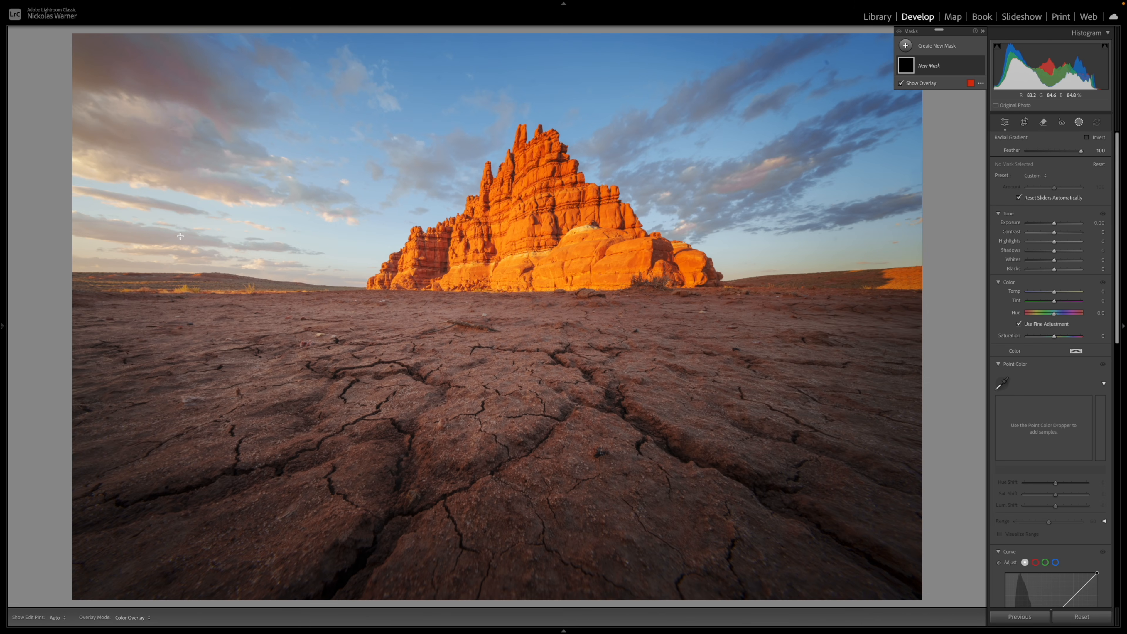
{"action": "left_click_drag", "start_coordinate": [130, 253], "coordinate": [739, 486]}
{"action": "left_click_drag", "start_coordinate": [336, 265], "coordinate": [332, 244]}
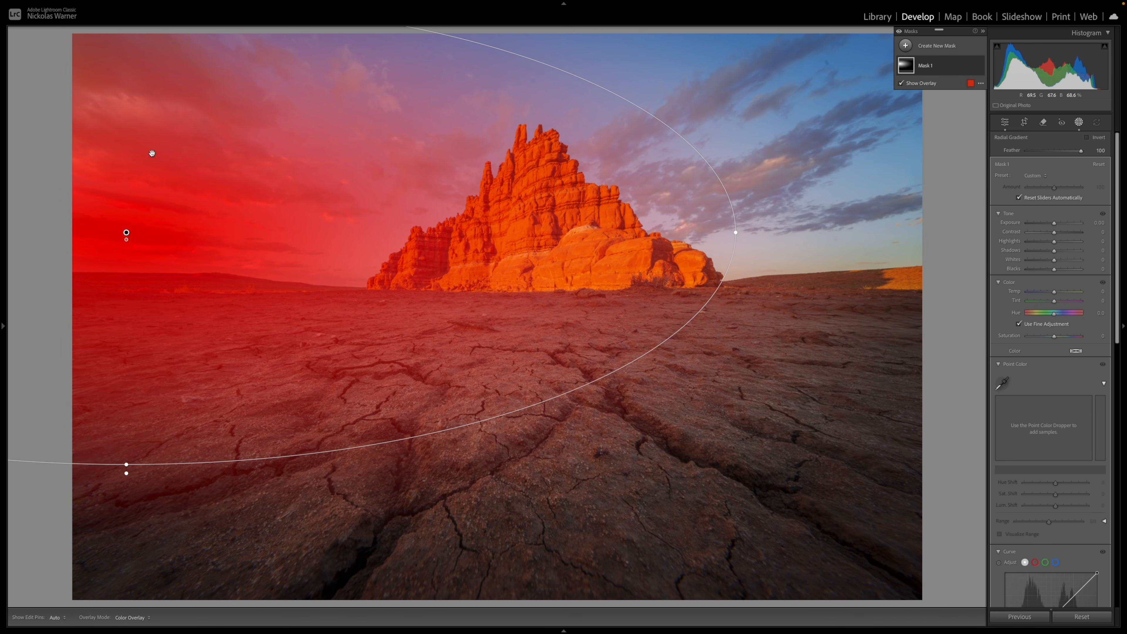
{"action": "left_click_drag", "start_coordinate": [134, 471], "coordinate": [126, 428]}
{"action": "left_click_drag", "start_coordinate": [126, 358], "coordinate": [108, 329]}
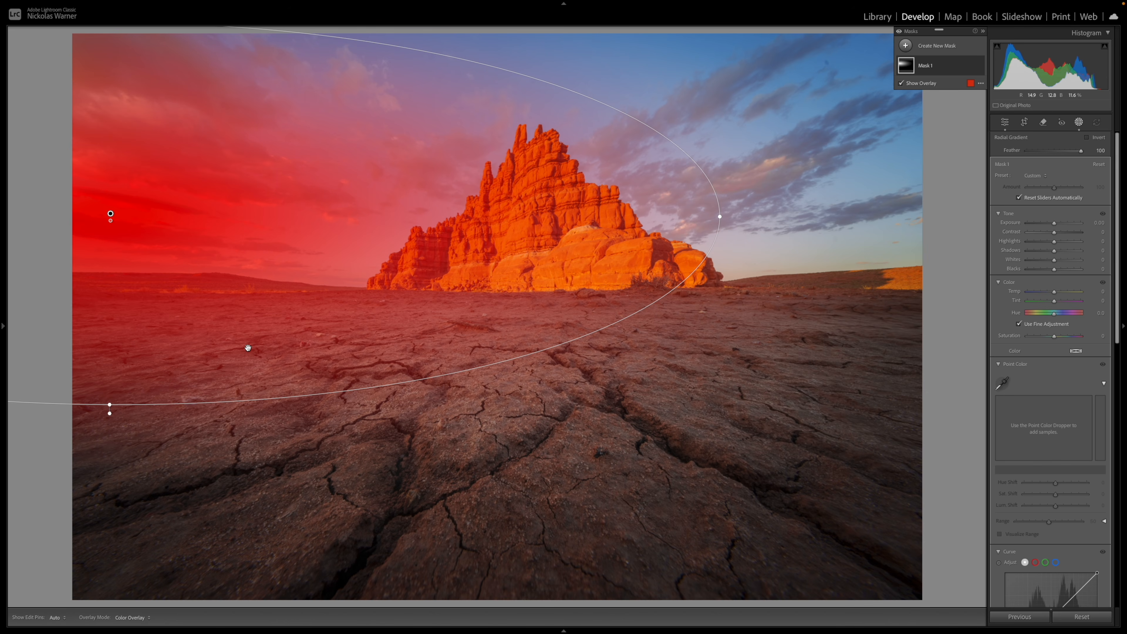
{"action": "mouse_move", "coordinate": [950, 70]}
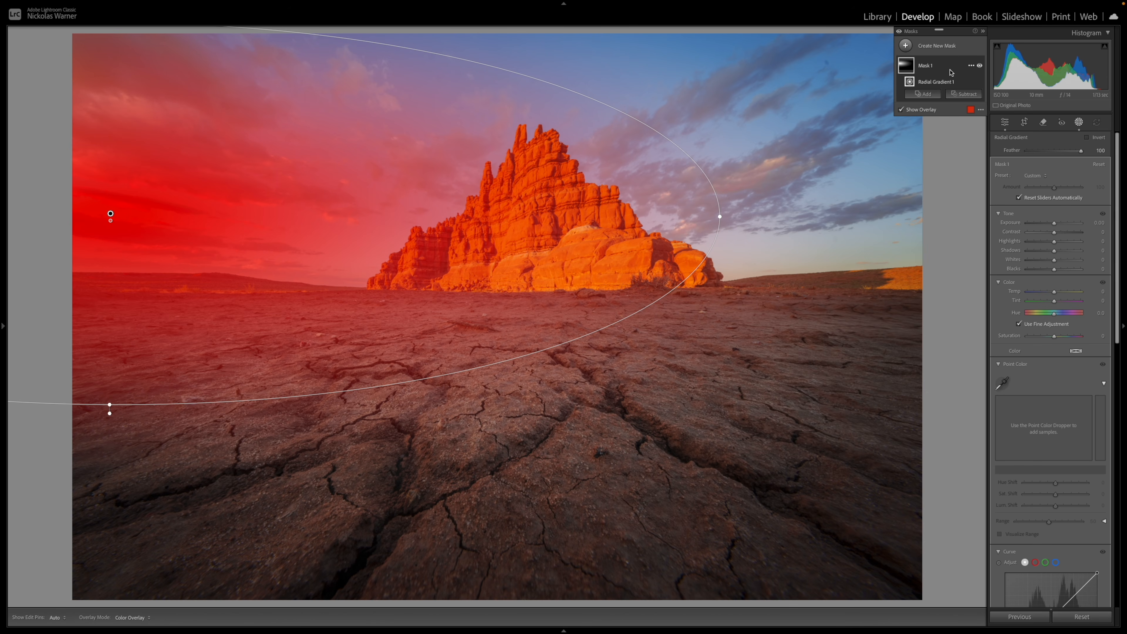
Subtract the cracked ground and distant land from the radial mask with an object selection across the foreground
{"action": "left_click", "coordinate": [955, 95]}
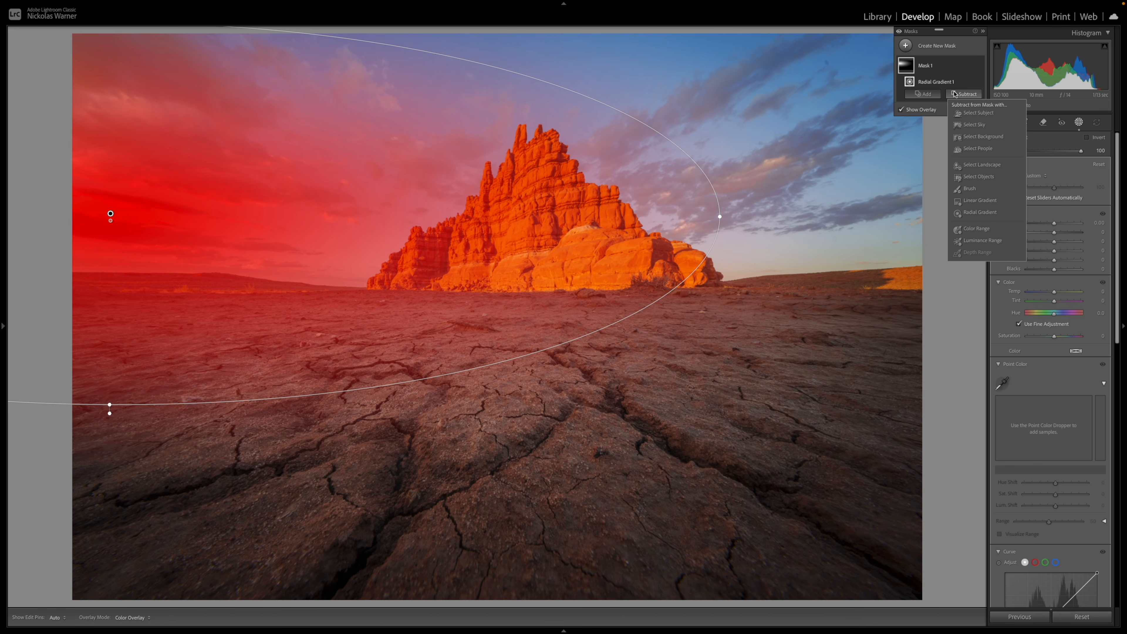
{"action": "left_click", "coordinate": [980, 177]}
{"action": "mouse_move", "coordinate": [73, 315]}
{"action": "left_mouse_down"}
{"action": "mouse_move", "coordinate": [743, 330]}
{"action": "mouse_move", "coordinate": [743, 342]}
{"action": "mouse_move", "coordinate": [293, 507]}
{"action": "mouse_move", "coordinate": [120, 465]}
{"action": "mouse_move", "coordinate": [479, 460]}
{"action": "mouse_move", "coordinate": [98, 392]}
{"action": "mouse_move", "coordinate": [261, 343]}
{"action": "mouse_move", "coordinate": [586, 400]}
{"action": "left_mouse_up"}
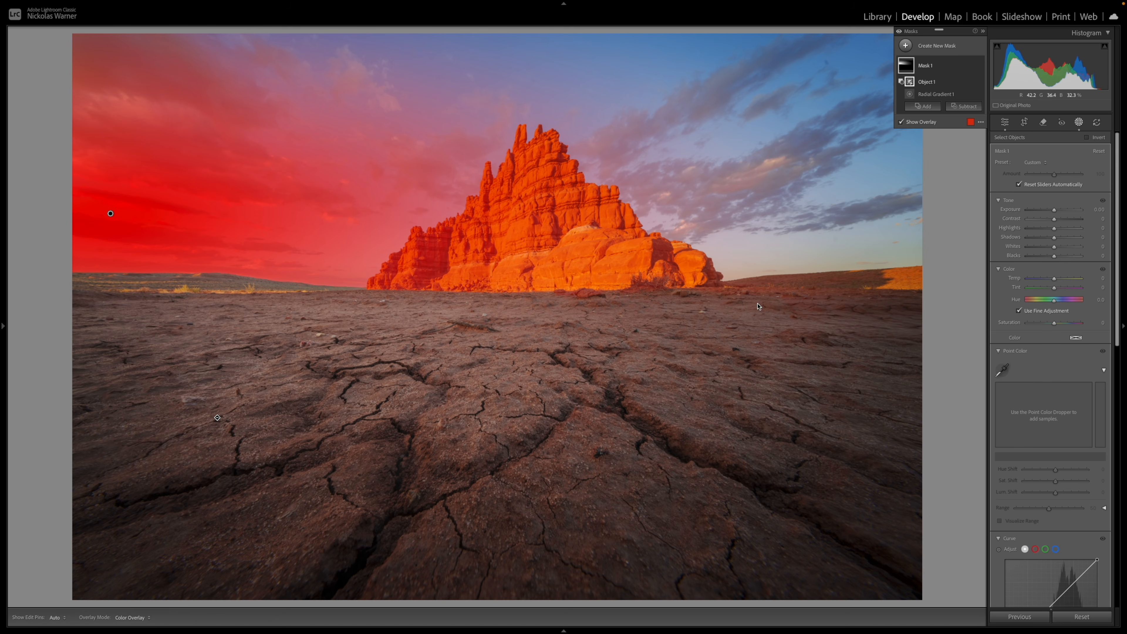
Brighten the masked clouds with exposure 0.50, shadows 32 and blacks 21
{"action": "left_click_drag", "start_coordinate": [1055, 239], "coordinate": [1058, 212]}
{"action": "scroll", "coordinate": [1048, 341], "scroll_direction": "down", "scroll_amount": 8}
{"action": "left_click_drag", "start_coordinate": [1050, 336], "coordinate": [1052, 330]}
{"action": "scroll", "coordinate": [1052, 330], "scroll_direction": "up", "scroll_amount": 8}
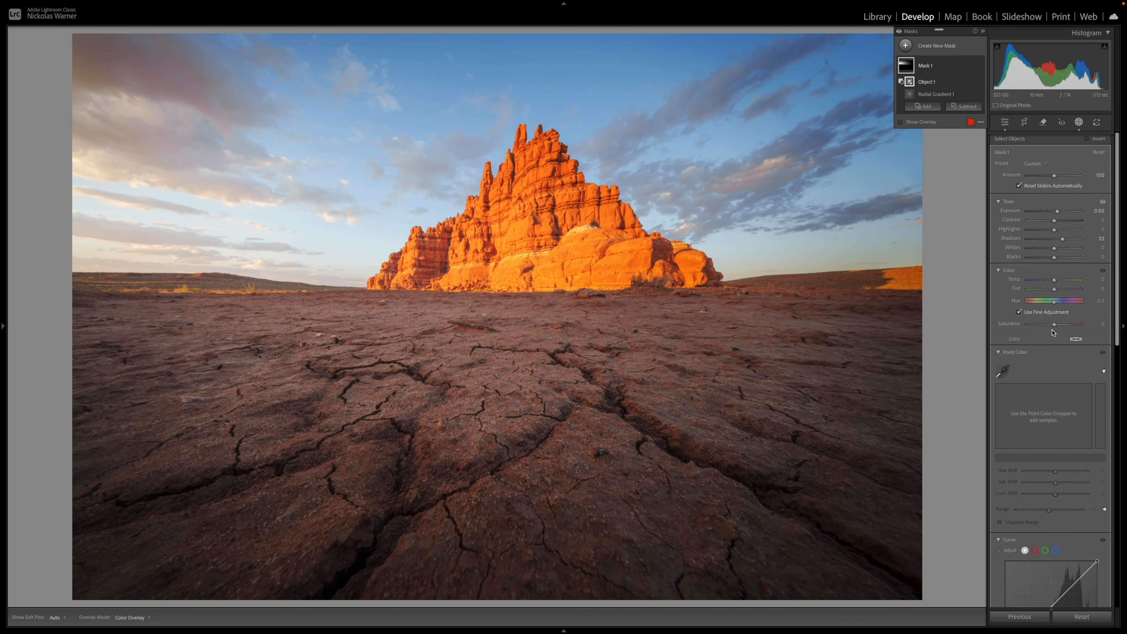
{"action": "left_click_drag", "start_coordinate": [1055, 257], "coordinate": [1060, 256]}
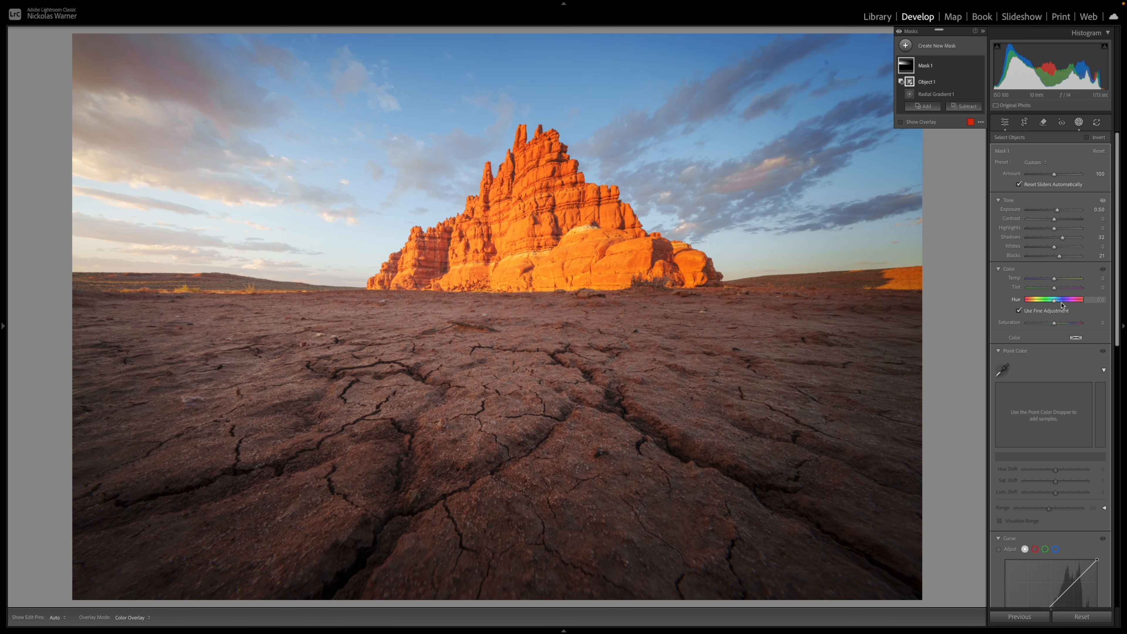
Tint Mask 1 warm orange with hue 39 and saturation 55, and compare the photo with and without the mask
{"action": "left_click", "coordinate": [1075, 339]}
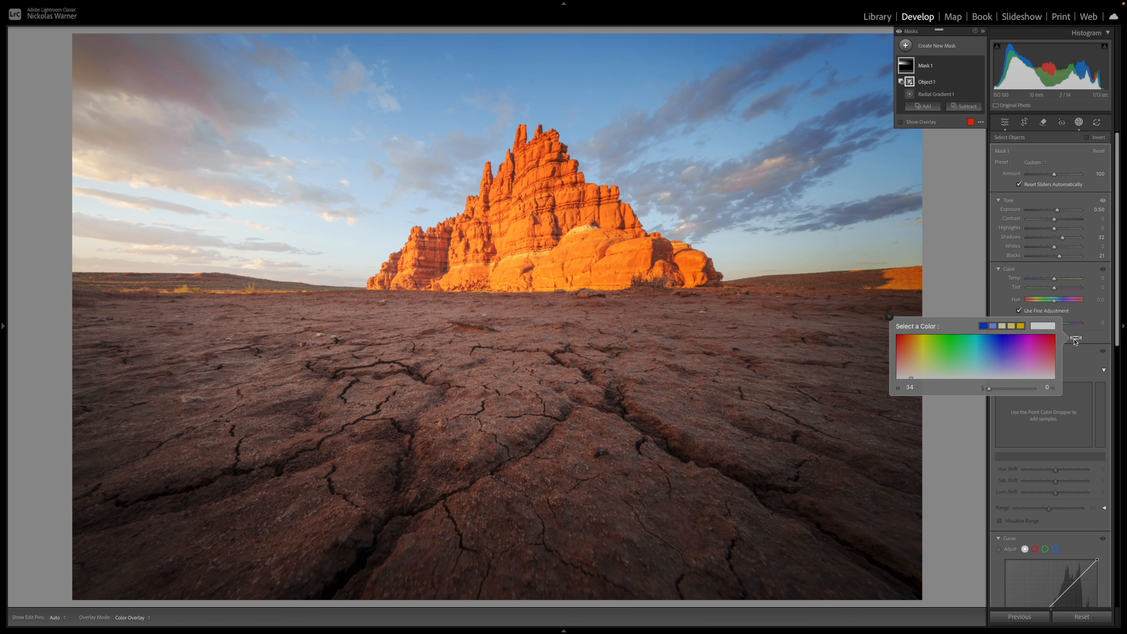
{"action": "left_click", "coordinate": [914, 362]}
{"action": "left_click", "coordinate": [913, 360]}
{"action": "left_click_drag", "start_coordinate": [1008, 391], "coordinate": [1013, 390]}
{"action": "left_click", "coordinate": [888, 316]}
{"action": "left_click", "coordinate": [979, 65]}
{"action": "left_click", "coordinate": [980, 66]}
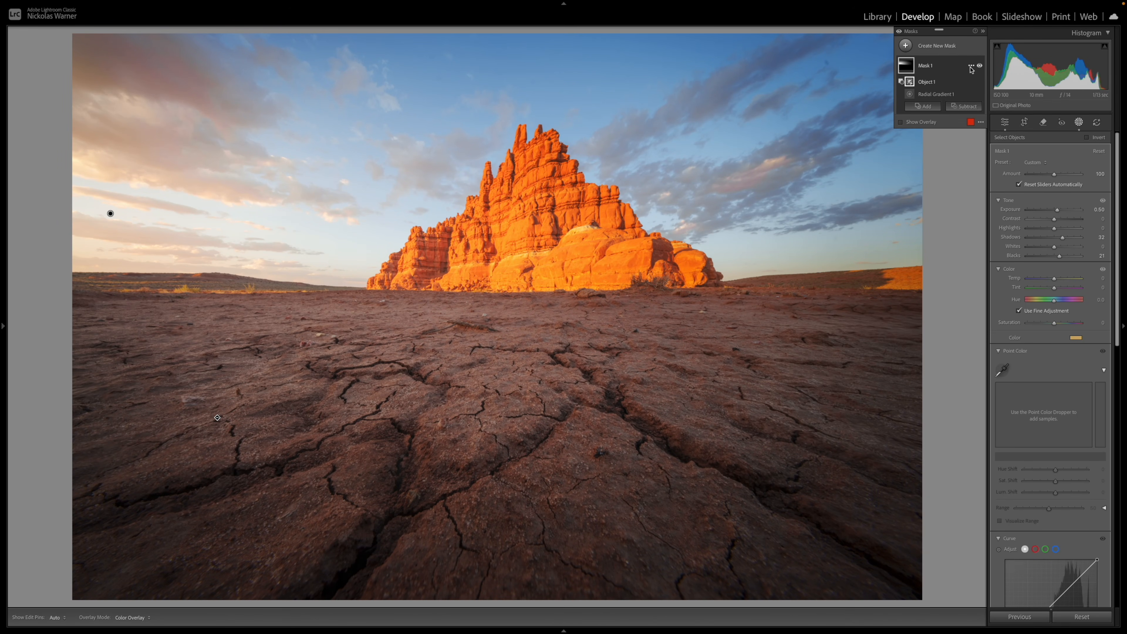
Duplicate and invert Mask 1, set the inverted mask's exposure to -0.25 and deselect it
{"action": "left_click", "coordinate": [971, 67]}
{"action": "left_click", "coordinate": [981, 95]}
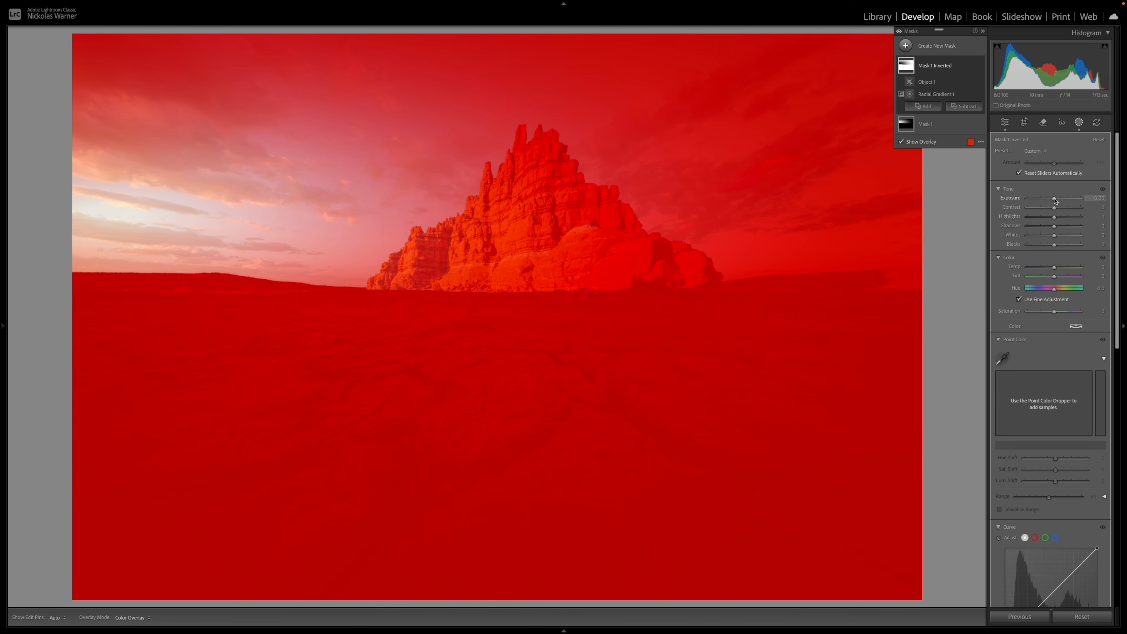
{"action": "left_click_drag", "start_coordinate": [1055, 200], "coordinate": [1053, 201]}
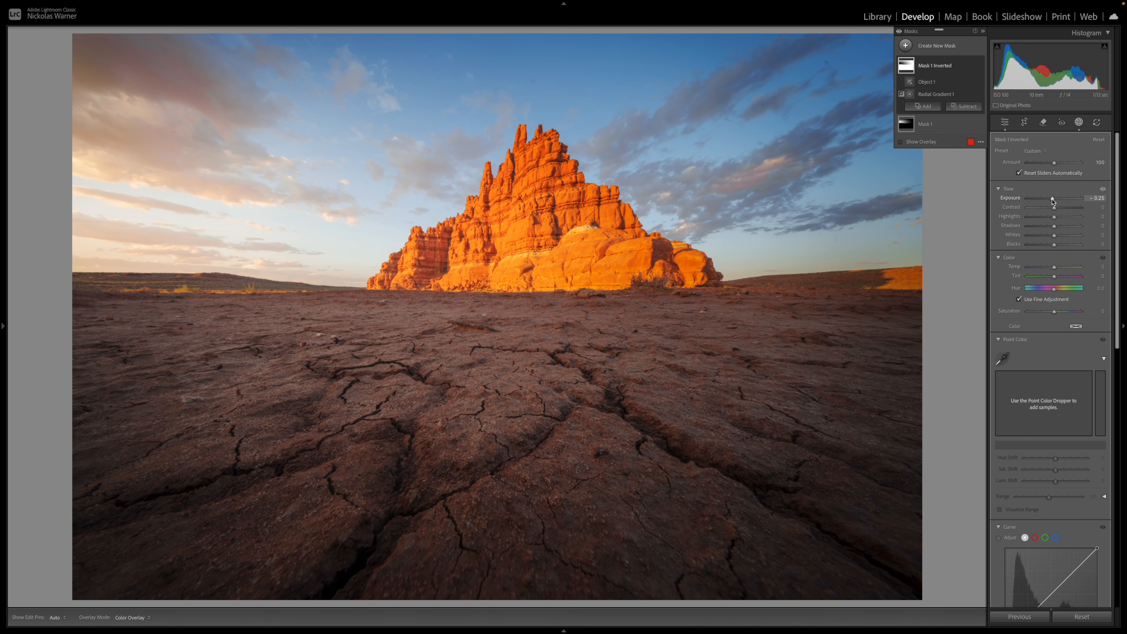
{"action": "key", "text": "Escape"}
Compare the butte photo with and without all mask adjustments
{"action": "left_click", "coordinate": [898, 31]}
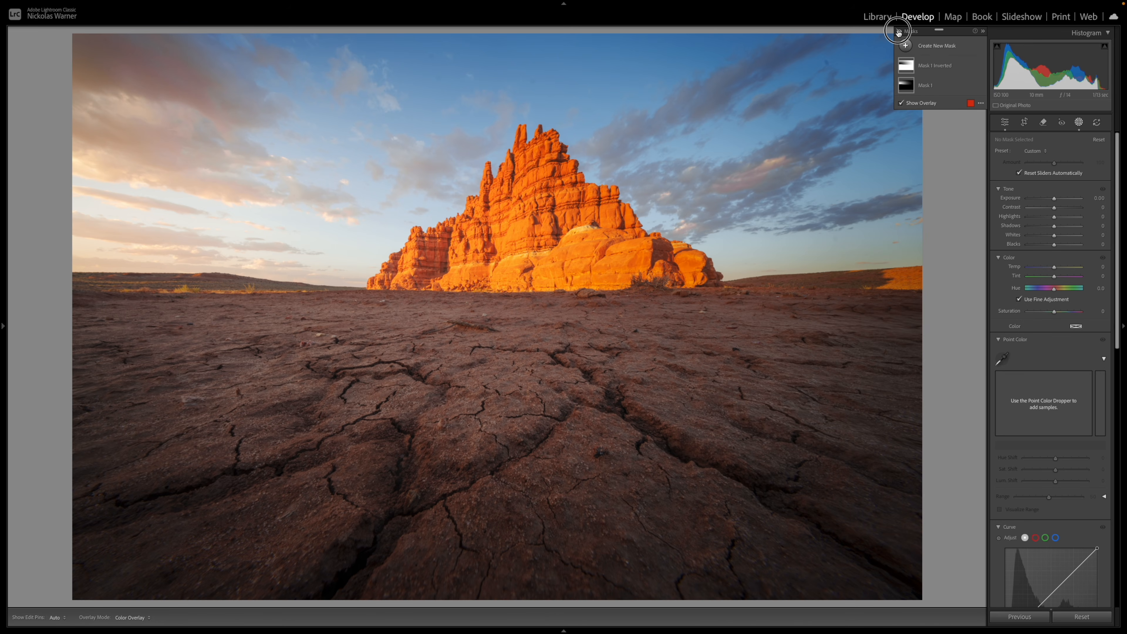
{"action": "left_click", "coordinate": [898, 31]}
{"action": "left_click", "coordinate": [898, 31]}
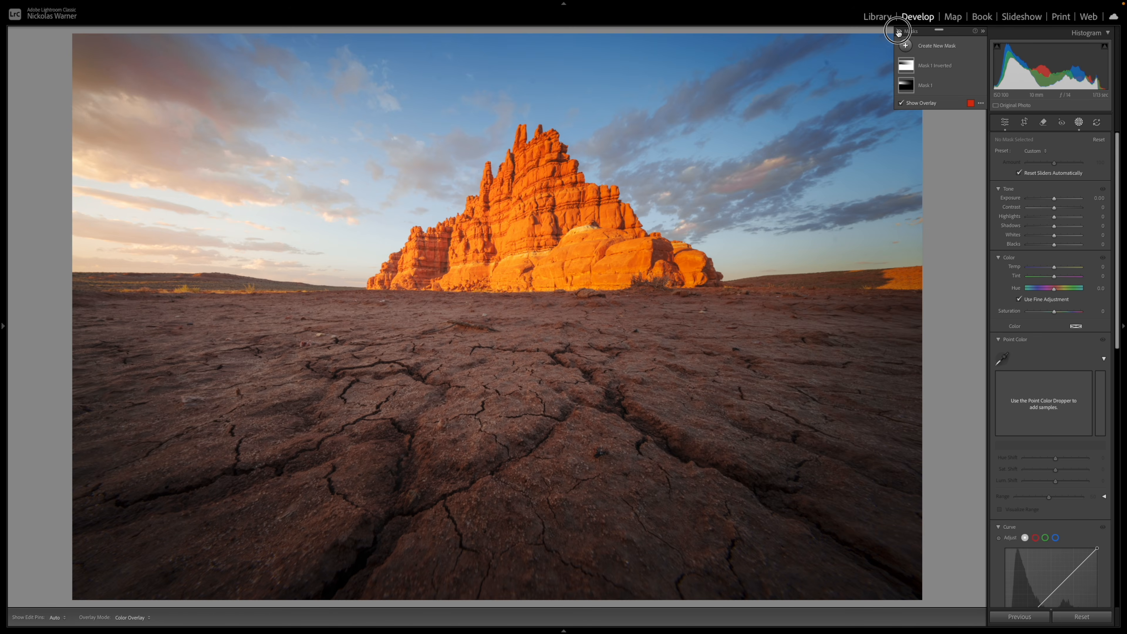